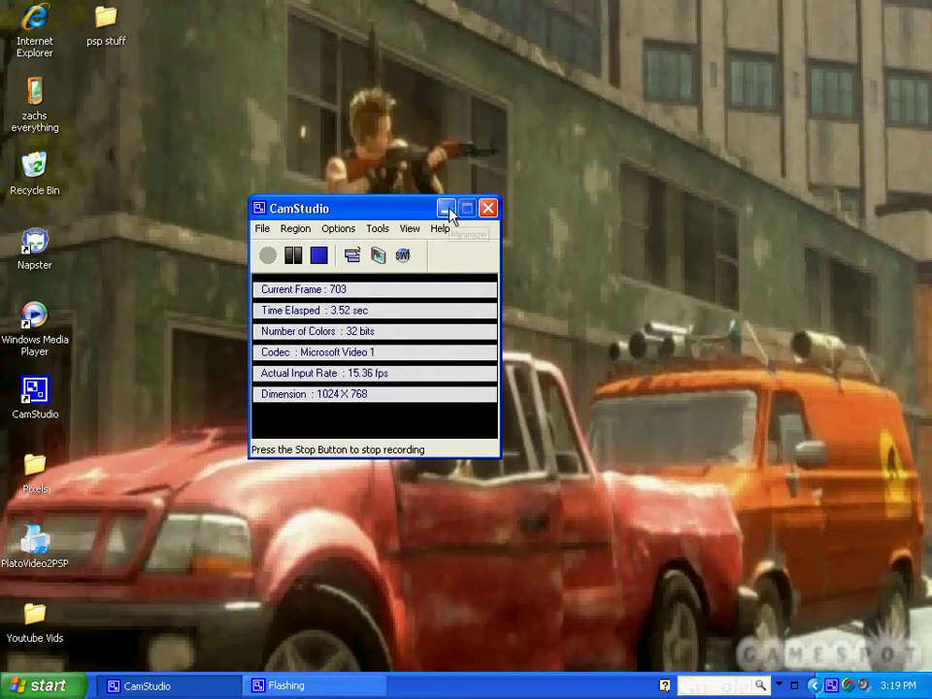
Minimize the CamStudio recorder window while recording continues
click(446, 208)
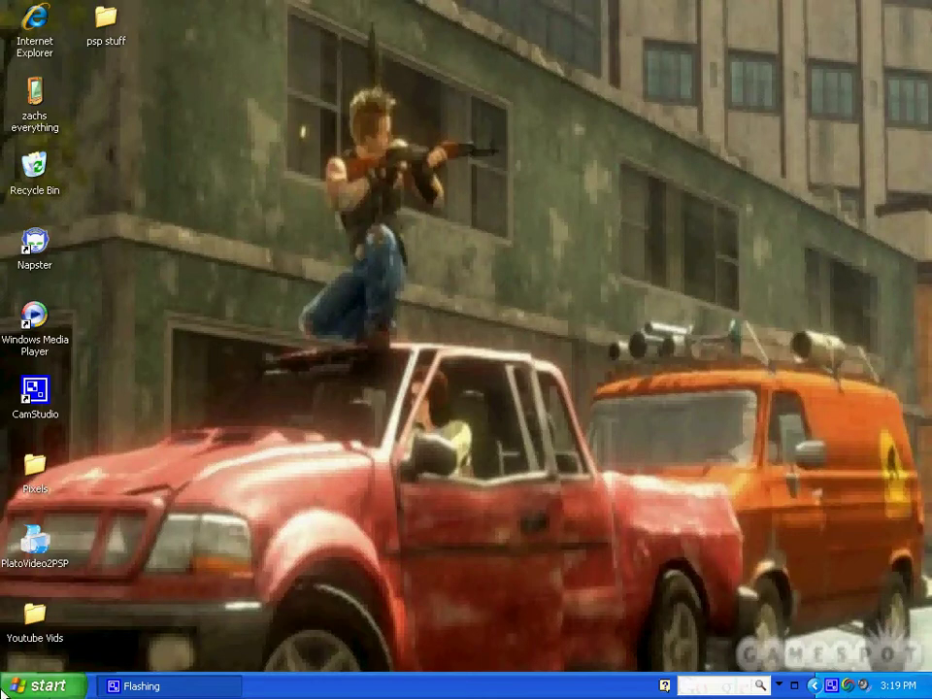
click(53, 689)
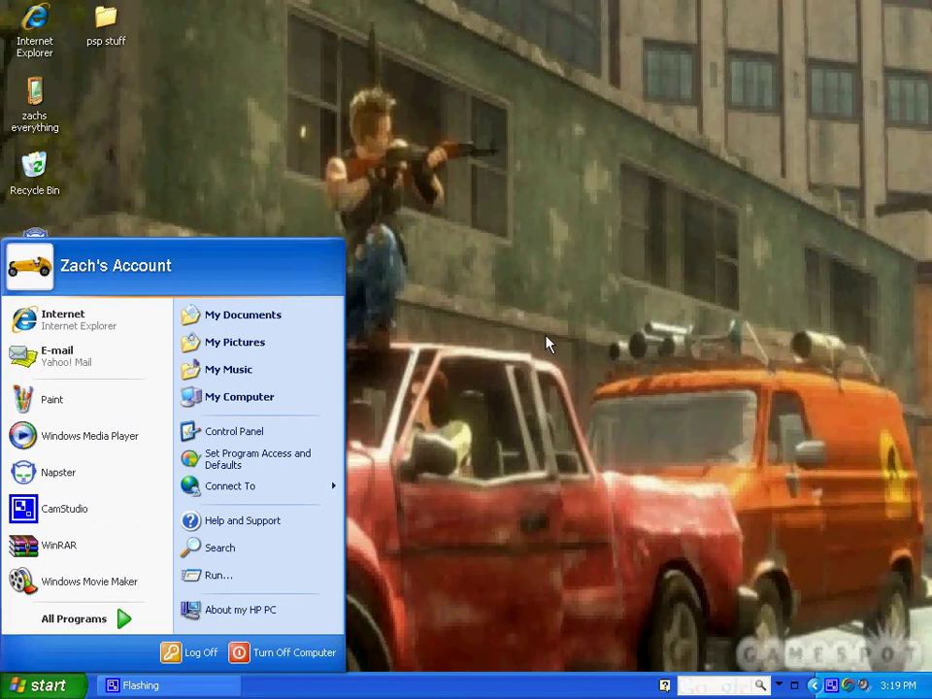
click(500, 398)
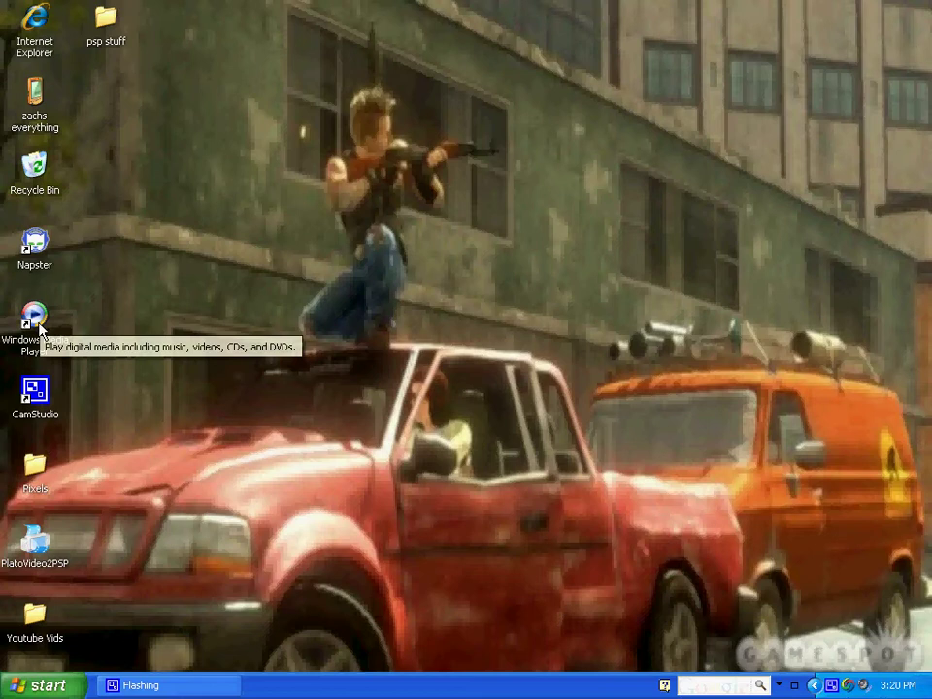
mouse_move(35, 92)
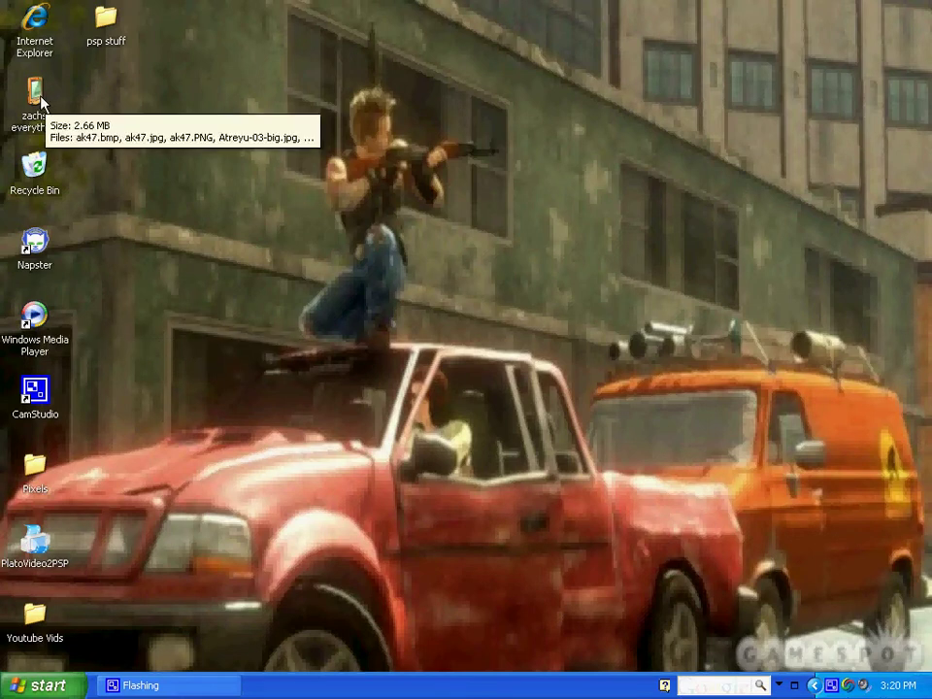
double_click(41, 101)
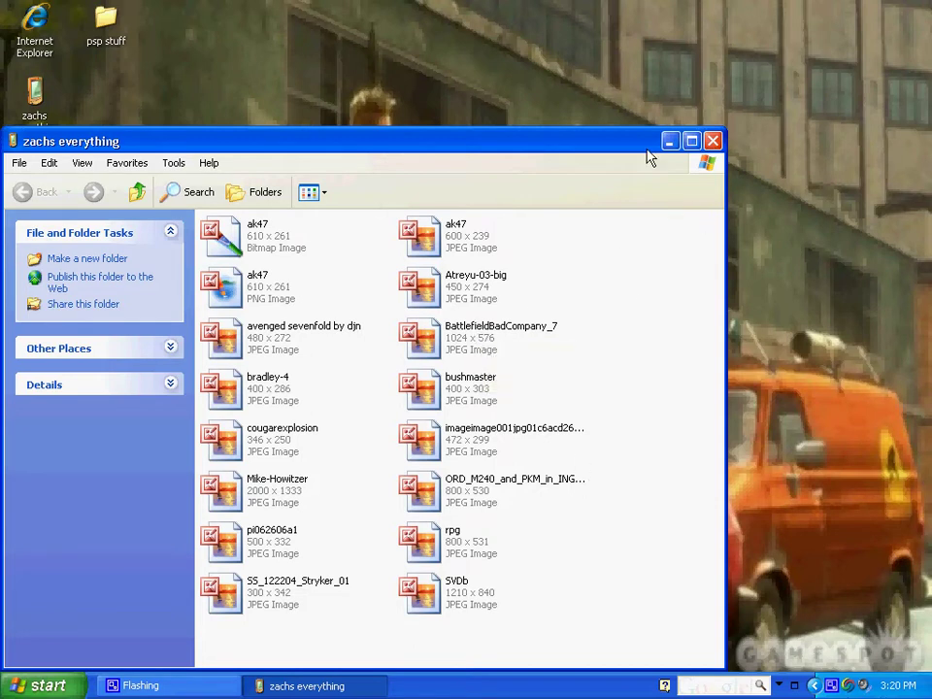
Move the UMP picture from My Pictures to the desktop's top-left and close the folder windows
click(711, 143)
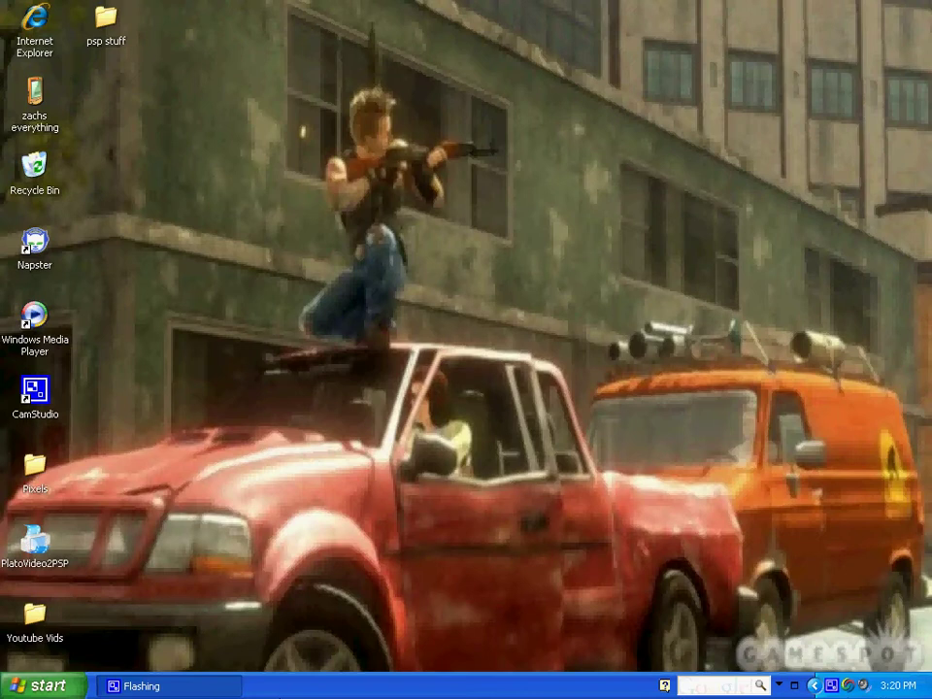
click(35, 684)
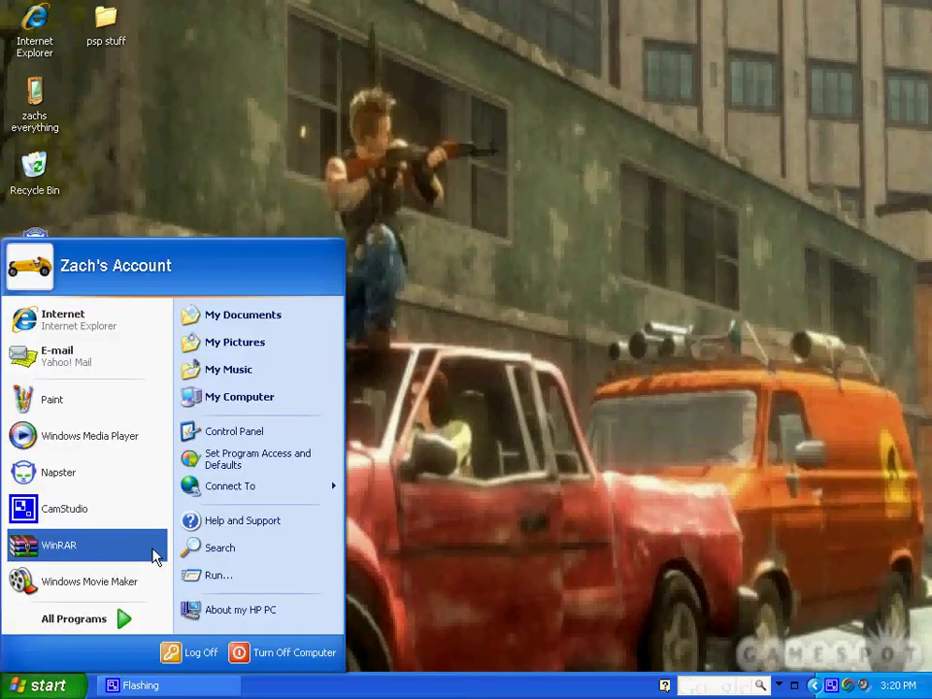
click(275, 348)
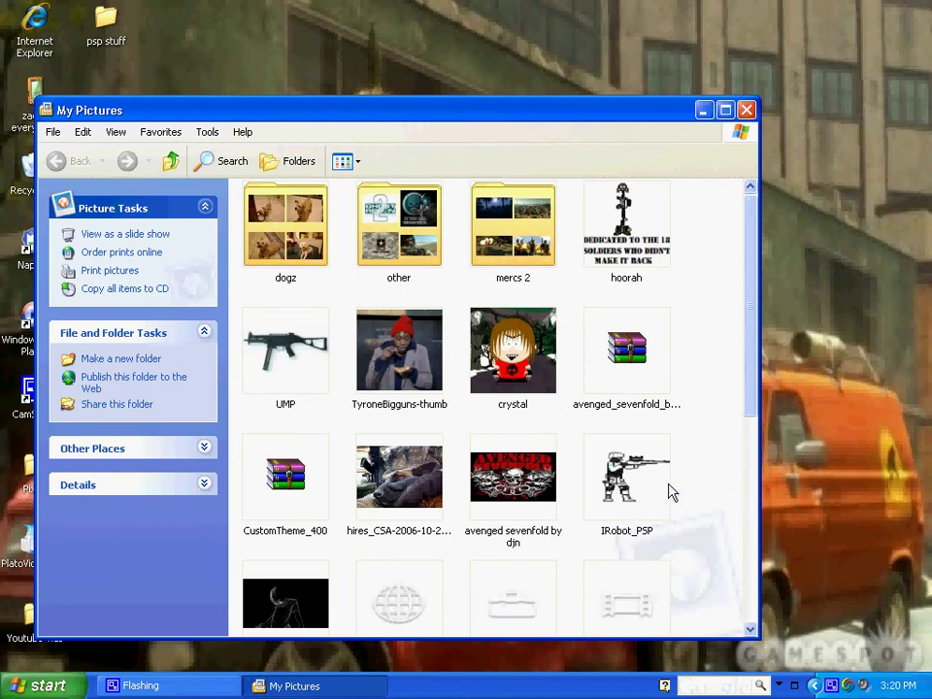
scroll(475, 601, down, 5)
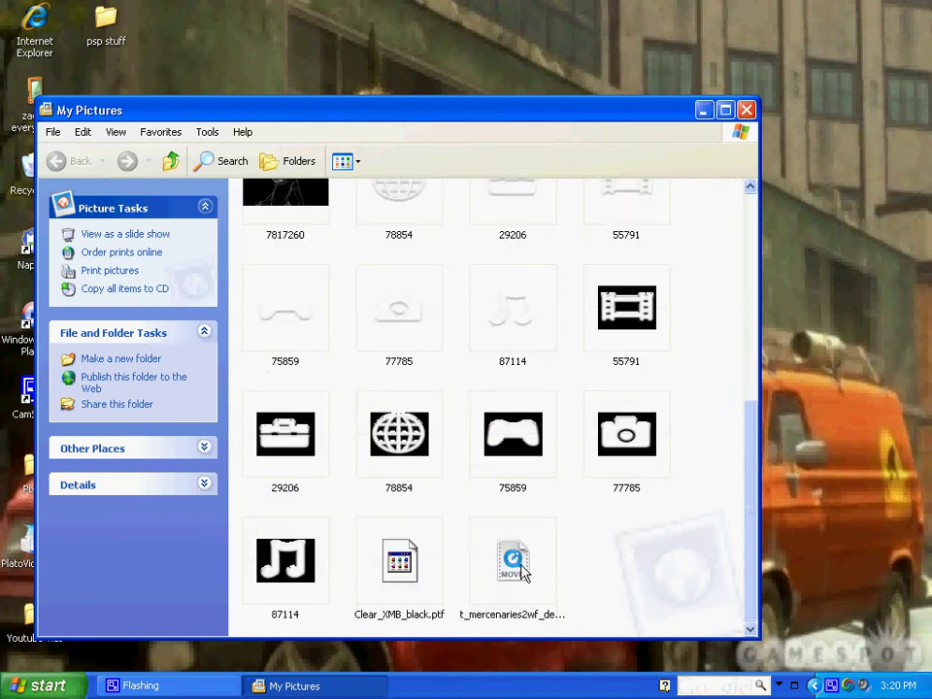
scroll(529, 529, up, 5)
drag(285, 355, 858, 245)
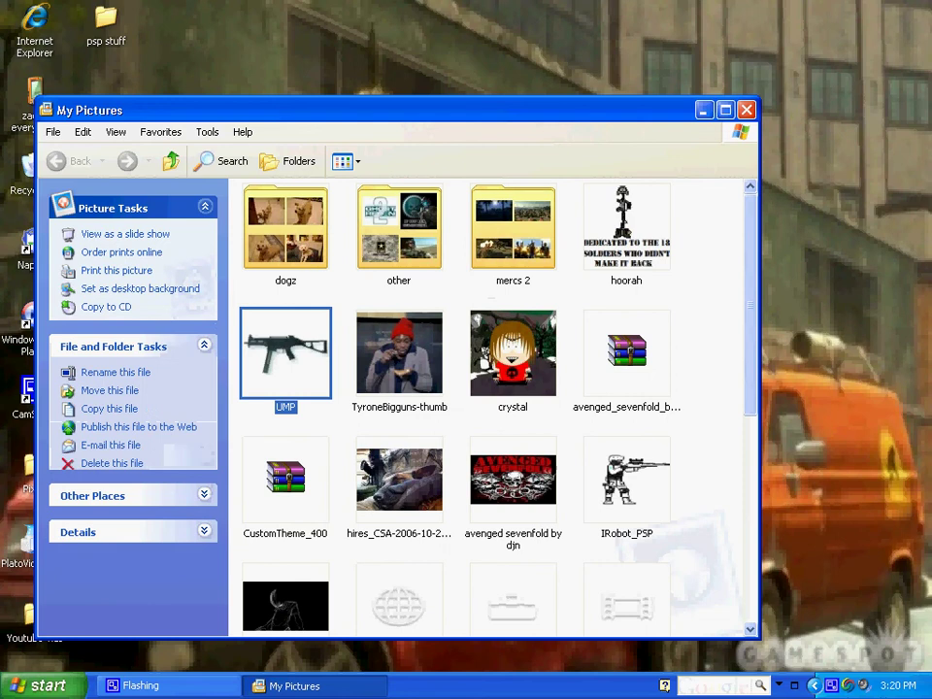
click(747, 110)
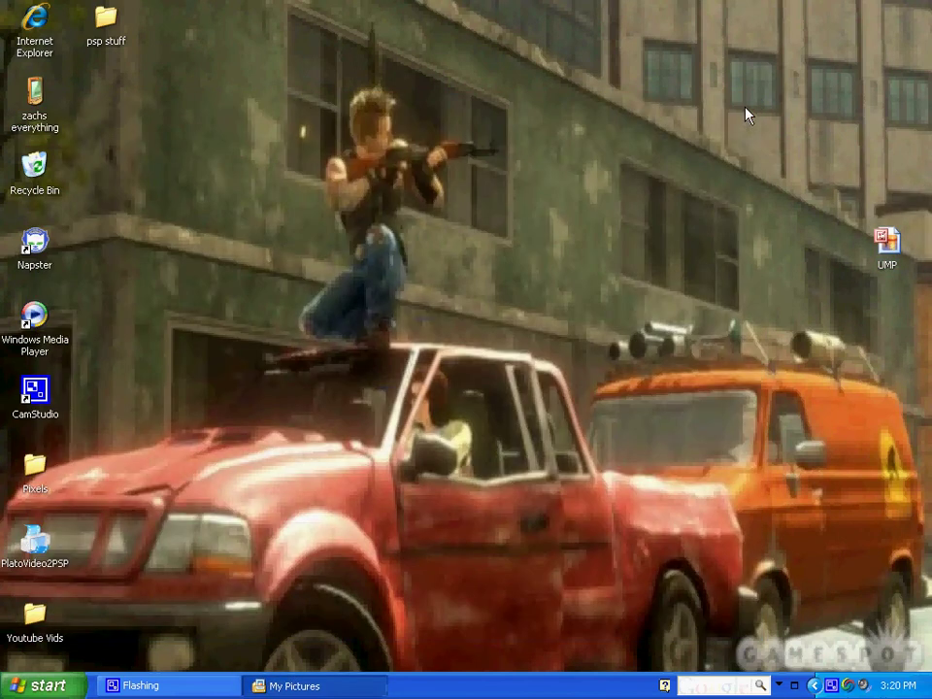
drag(901, 257, 131, 121)
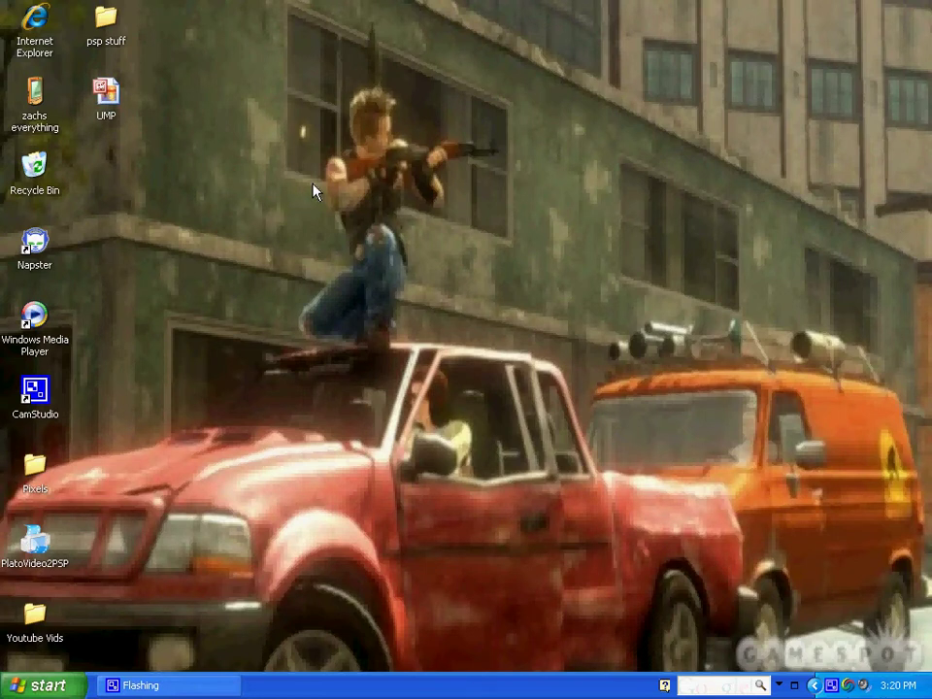
Open the MS/MS Pro (J:) drive from My Computer
click(38, 685)
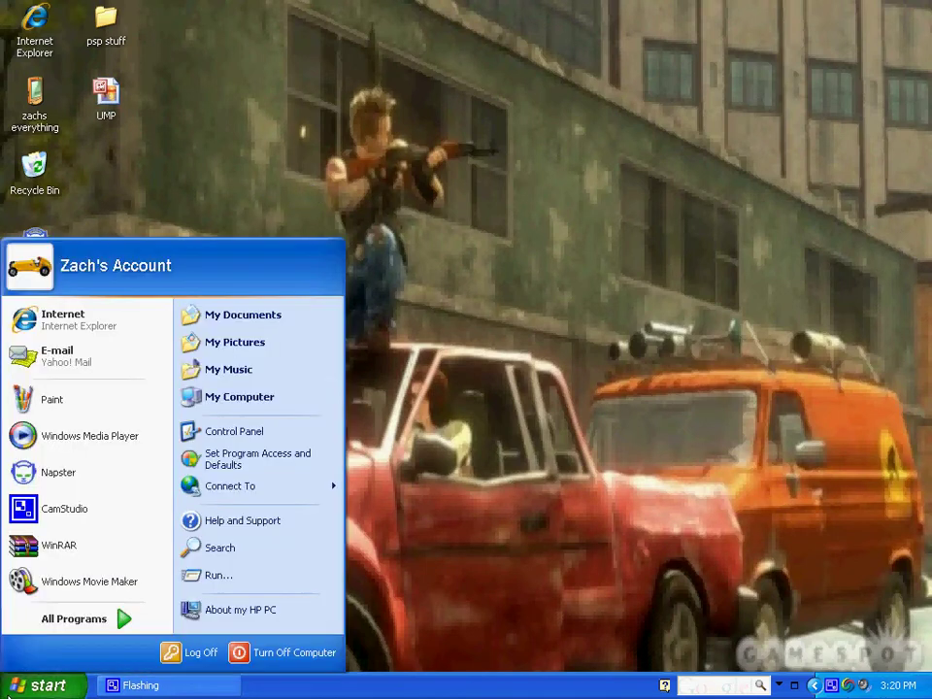
click(245, 407)
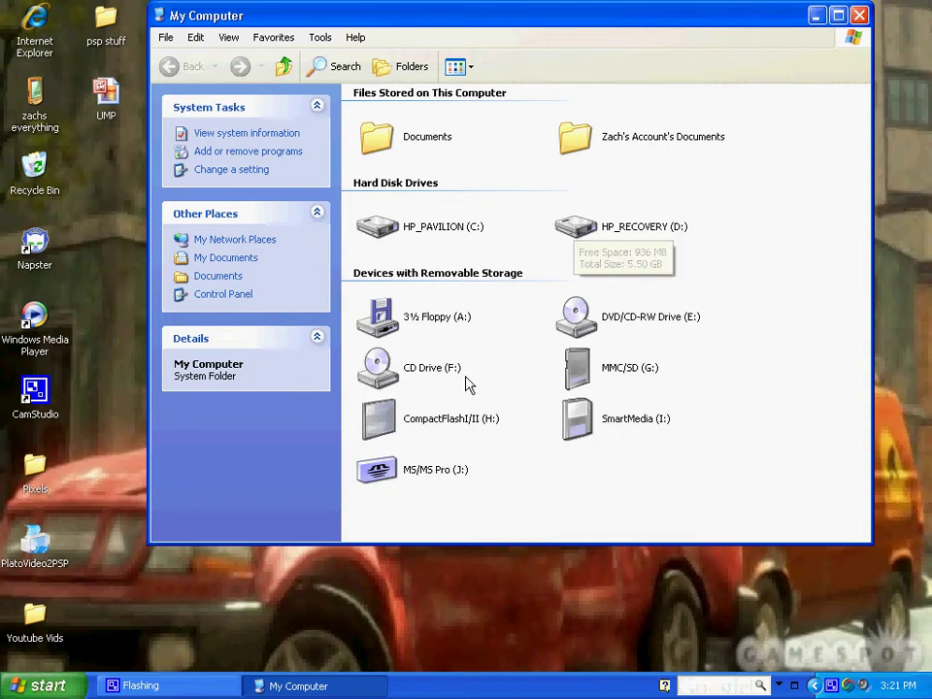
double_click(396, 471)
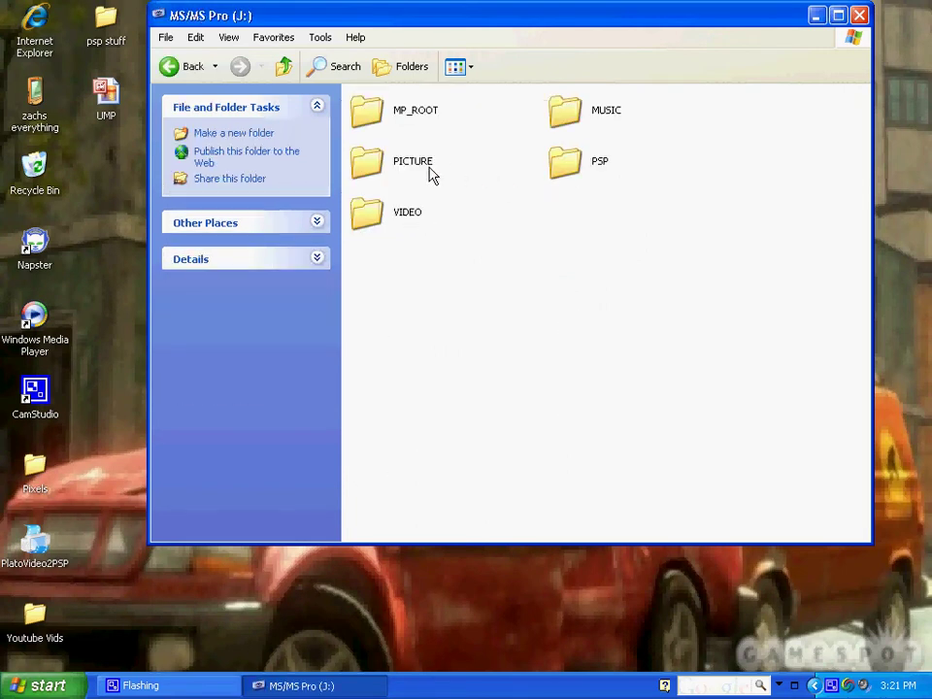
Open the memory stick's PICTURE folder, then minimize it to reveal the desktop
click(412, 167)
double_click(412, 166)
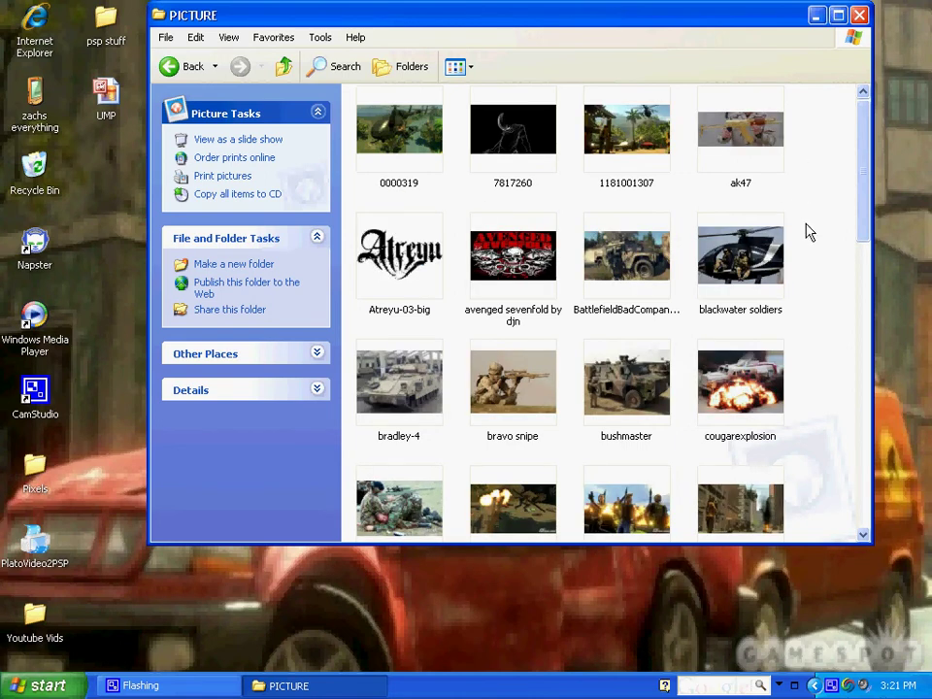
scroll(769, 264, down, 10)
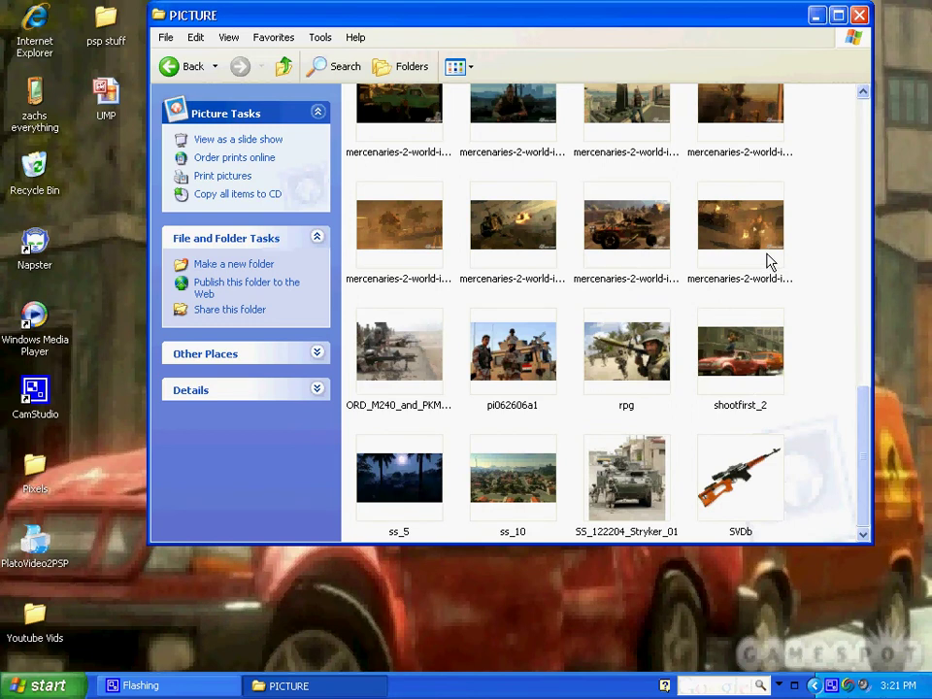
click(815, 14)
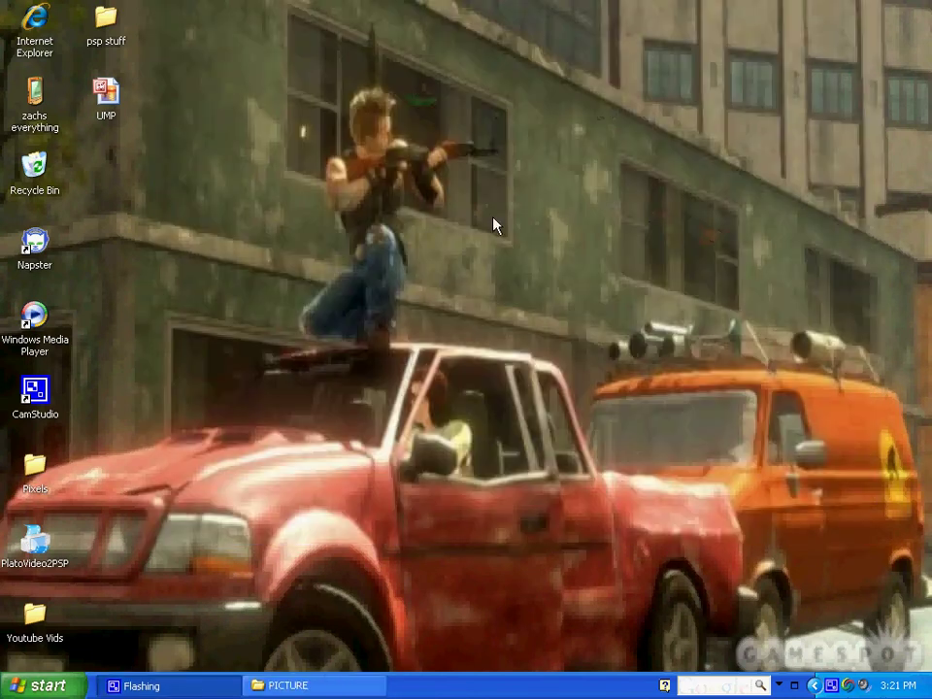
click(44, 686)
click(363, 167)
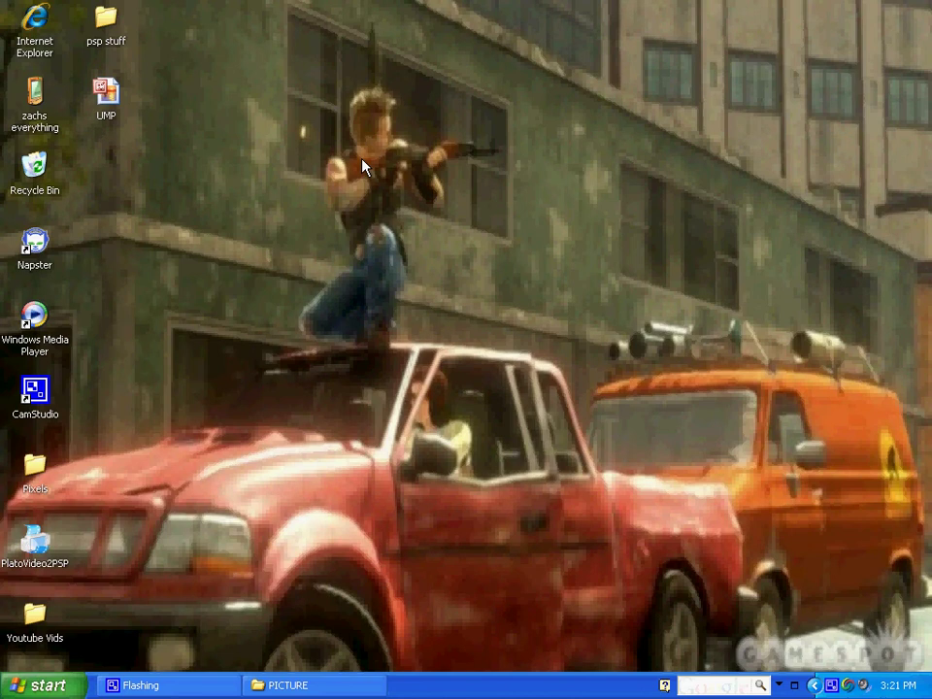
Move the UMP icon to the desktop's right side and drag it into the restored PICTURE folder
mouse_move(106, 94)
mouse_down()
mouse_move(279, 231)
mouse_move(747, 396)
mouse_up()
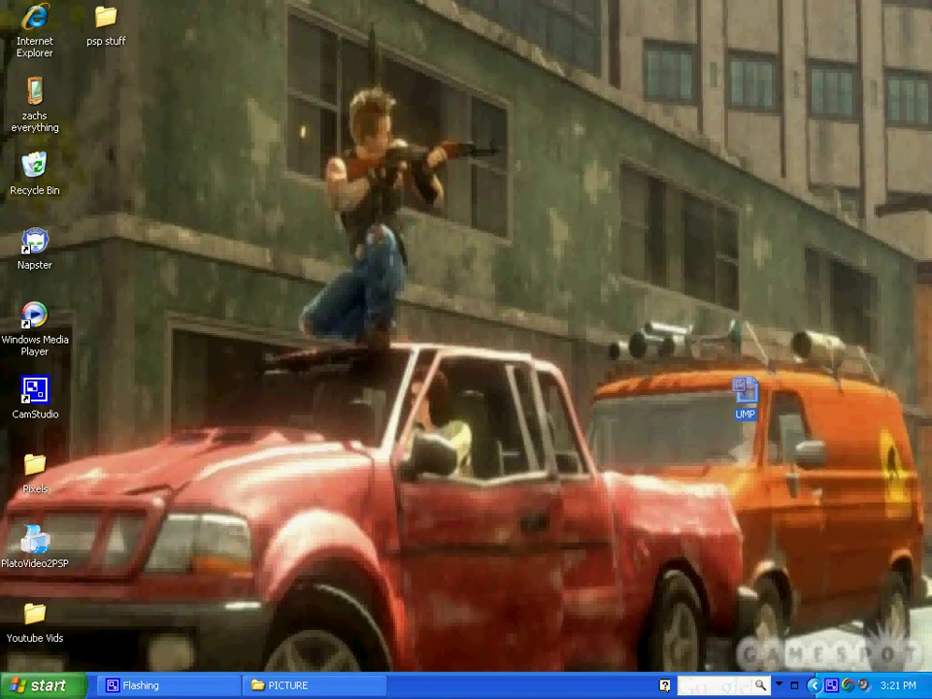
click(293, 691)
mouse_move(551, 18)
mouse_down()
mouse_move(313, 81)
mouse_move(410, 30)
mouse_up()
drag(742, 390, 537, 375)
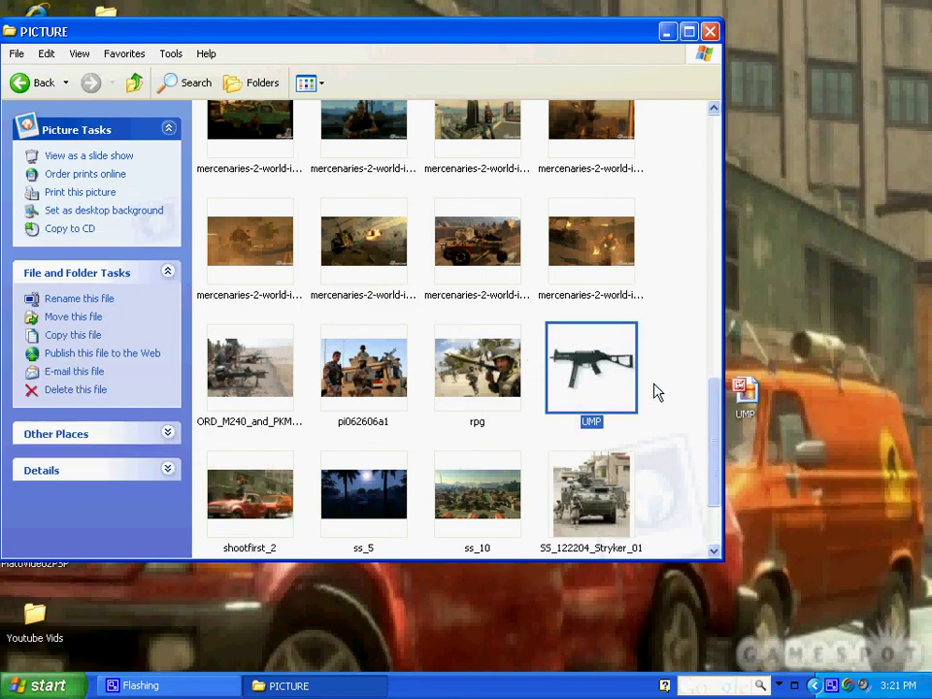
click(656, 392)
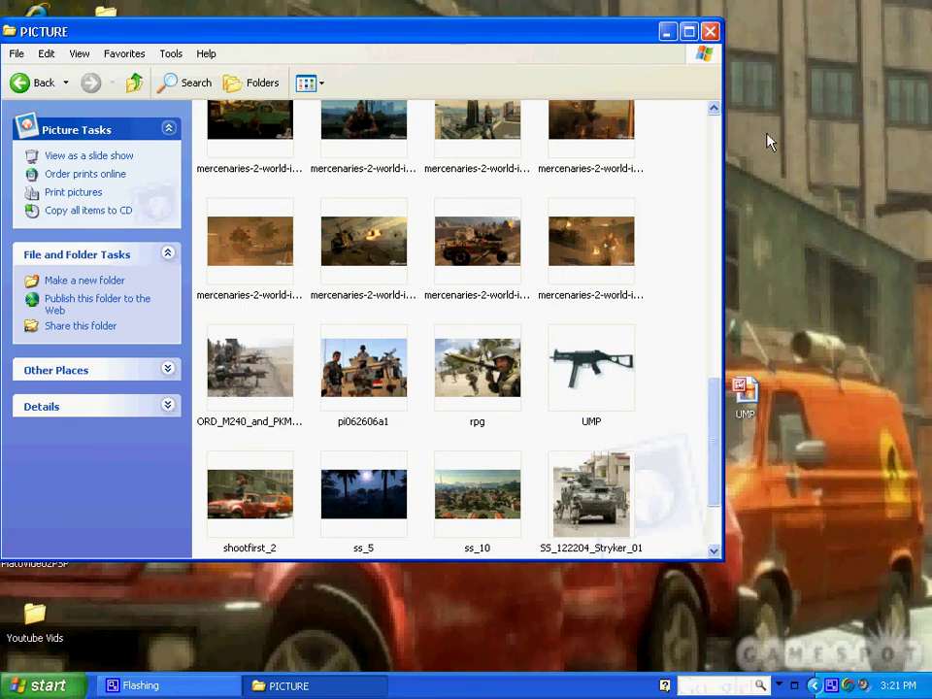
Close the memory stick's PICTURE folder window
click(709, 31)
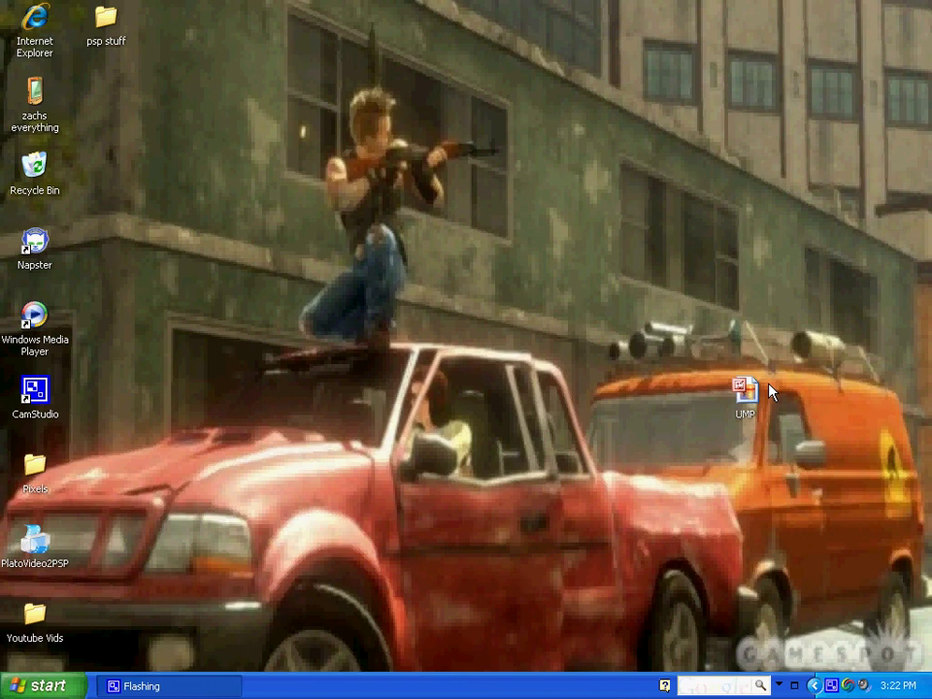
Restore CamStudio from the system tray and stop the recording
click(840, 686)
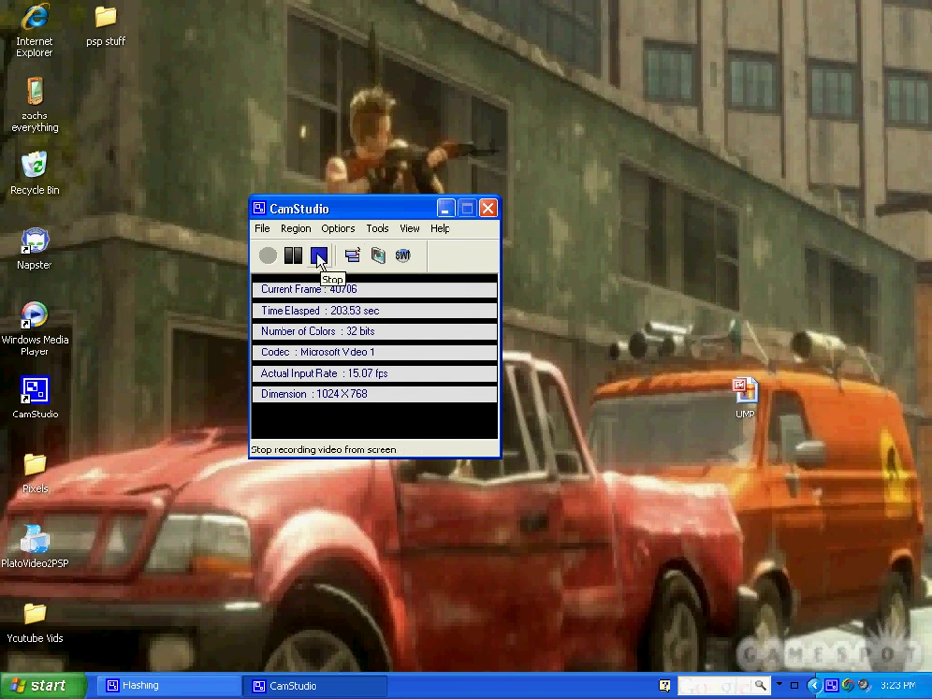
click(319, 260)
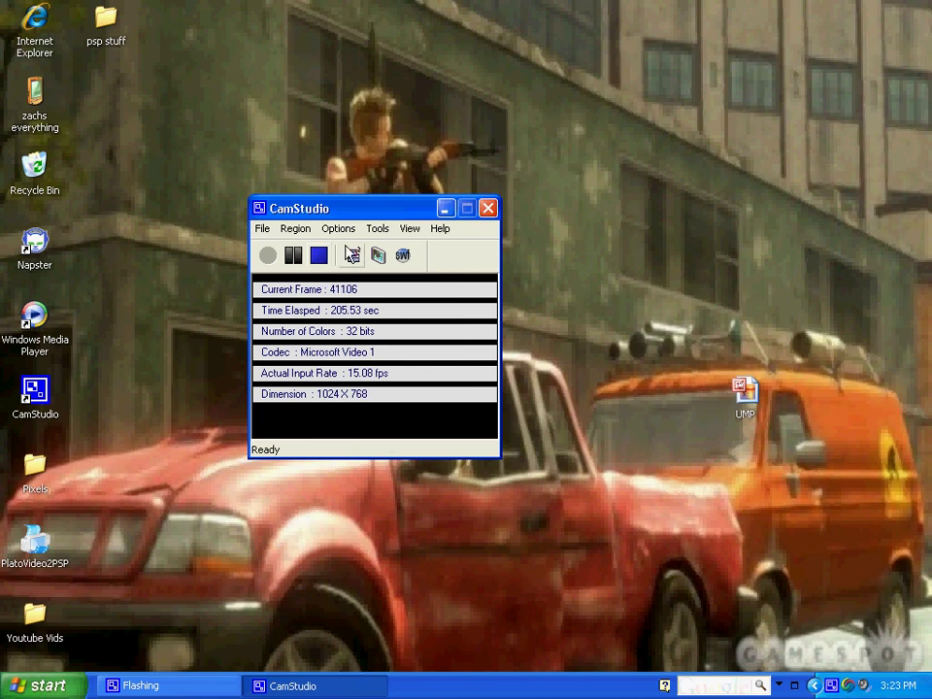